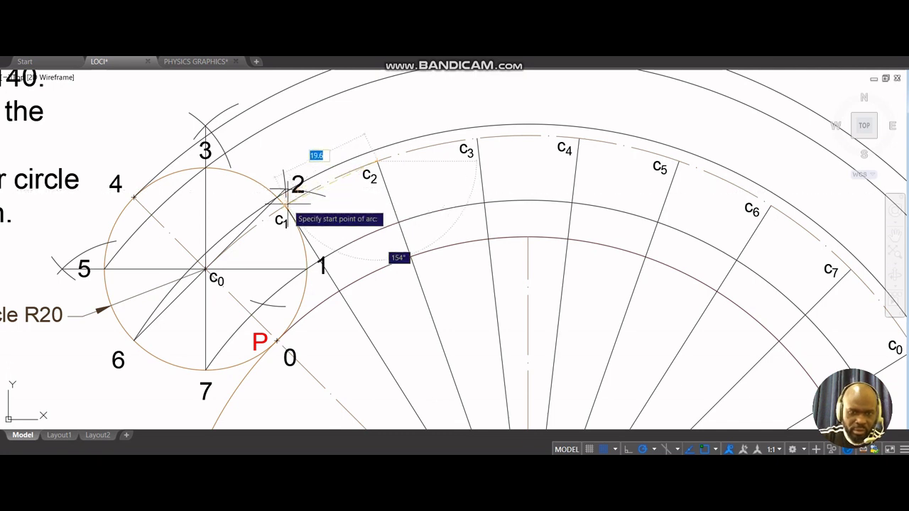
- Draw an arc of radius 20 centred at c2, crossing the construction arc near point 2
type("20")
key("Return")
key("ctrl")
key("Escape")
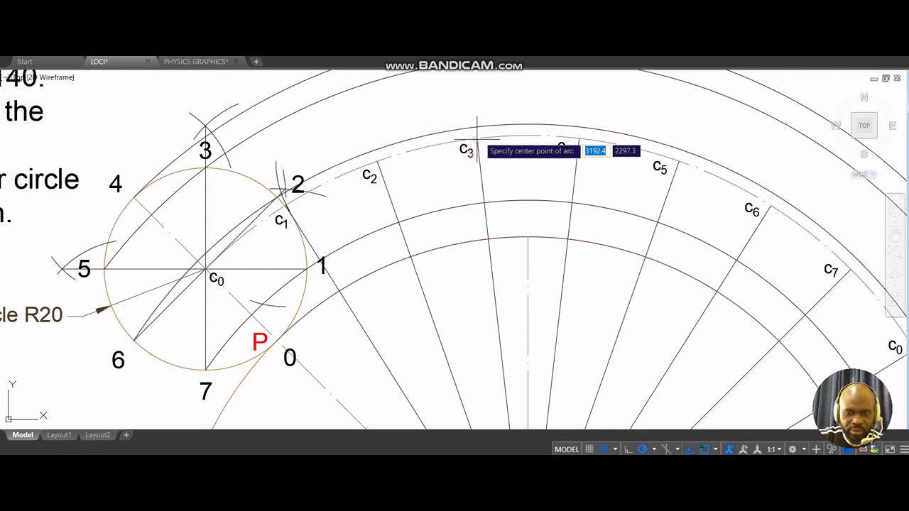
- Draw an arc of radius 20 centred at c3 across the construction arc through points 3 and 5, and shorten it to its midpoint
middle_click_drag(473, 132, 467, 187)
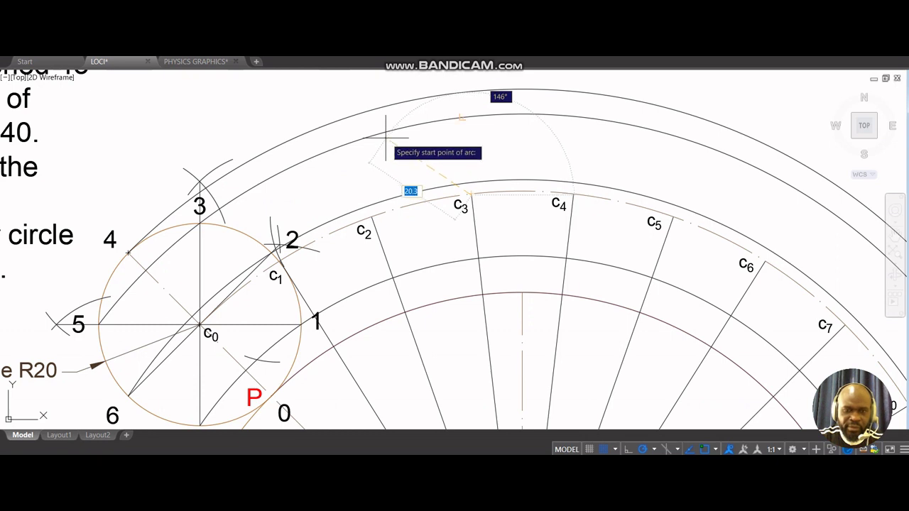
type("20")
key("Return")
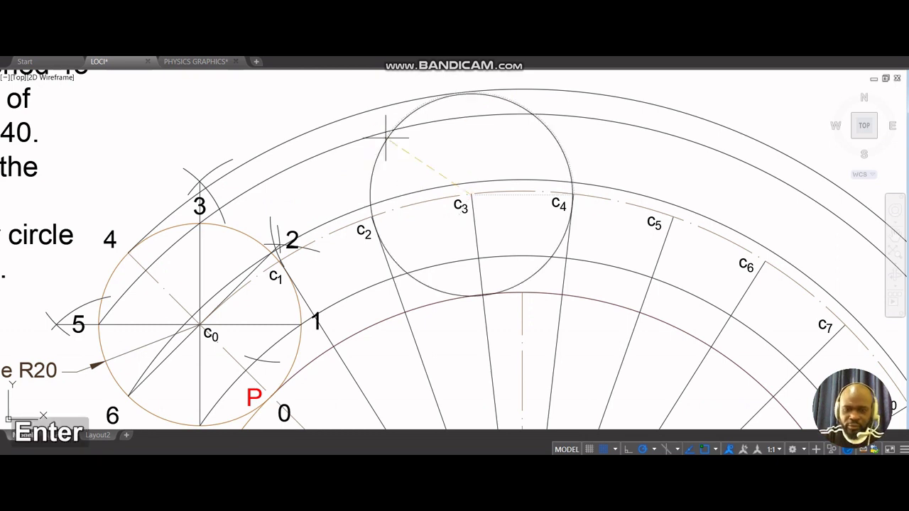
left_click(437, 98, "ctrl")
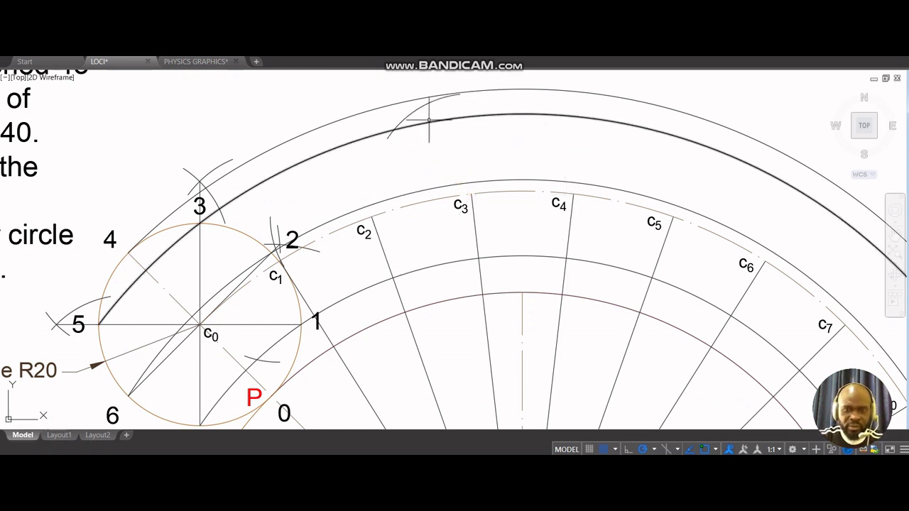
left_click(459, 94)
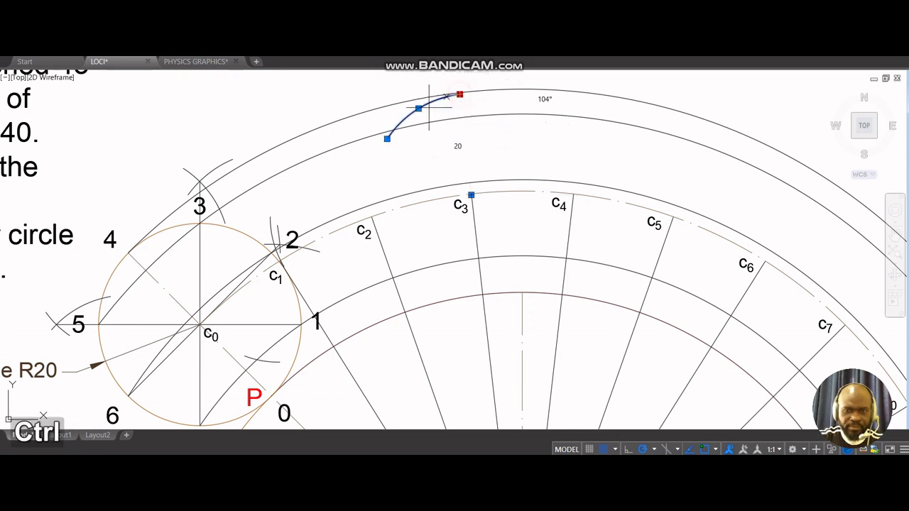
left_click(418, 108, "ctrl")
key("Escape")
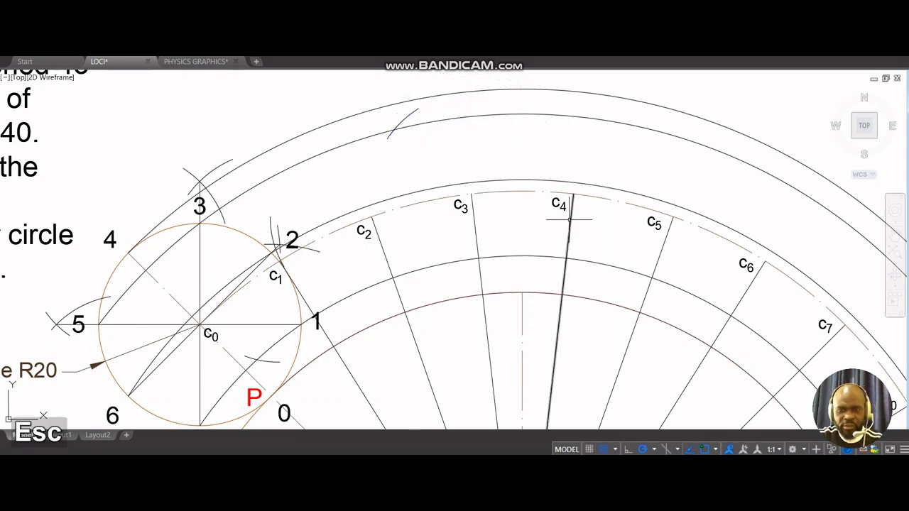
- Extend the radial line at c4 outward to the outermost construction arc
left_click(570, 218)
left_click(574, 194)
key("ctrl")
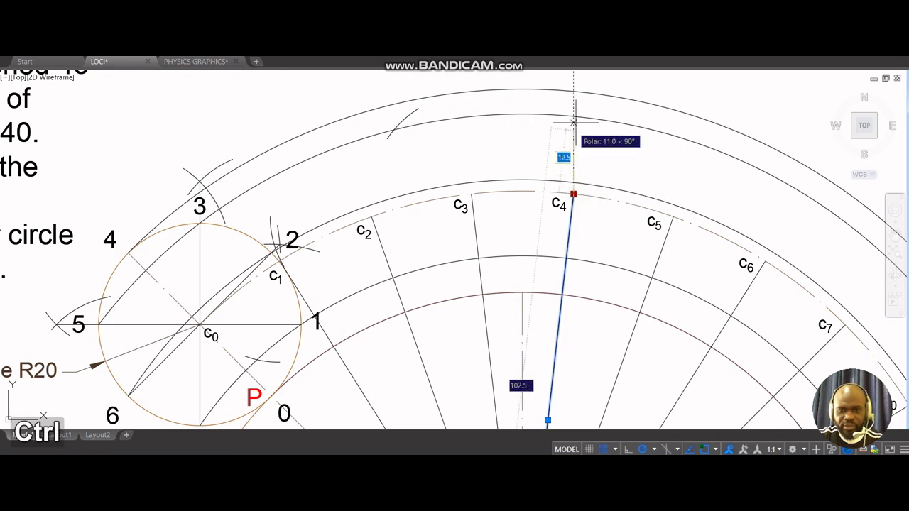
left_click(584, 92)
- Draw an arc of radius 20 centred at c5 across the construction arc through points 3 and 5, and shorten it to its midpoint
middle_click_drag(640, 173, 516, 164)
scroll(631, 172, "down", 3)
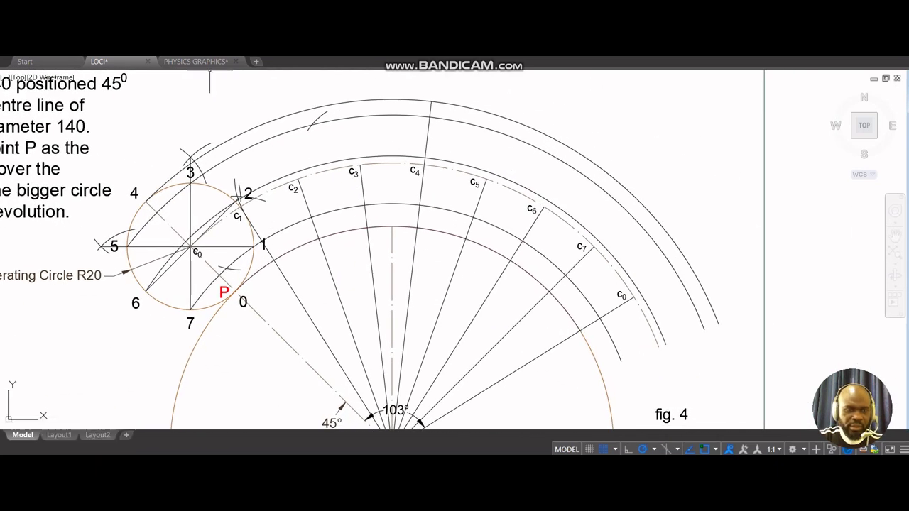
type("a")
key("Return")
type("c")
key("Return")
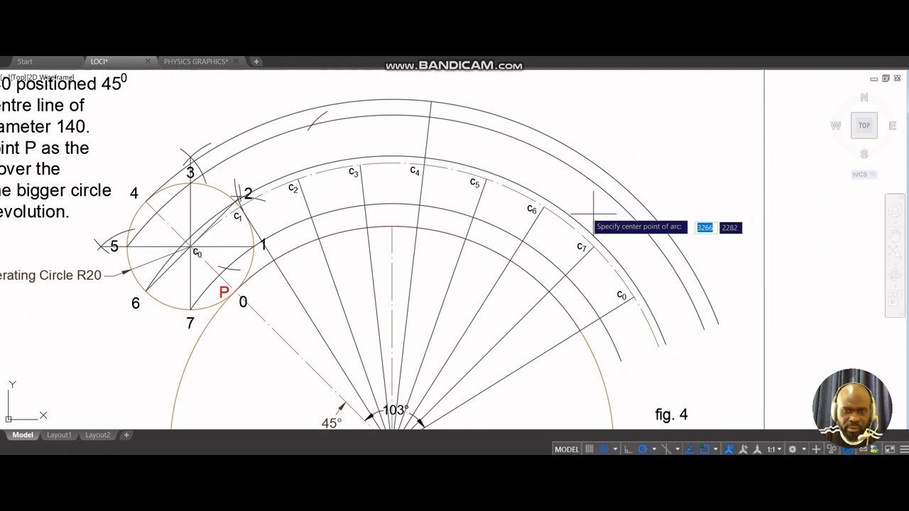
left_click(487, 178)
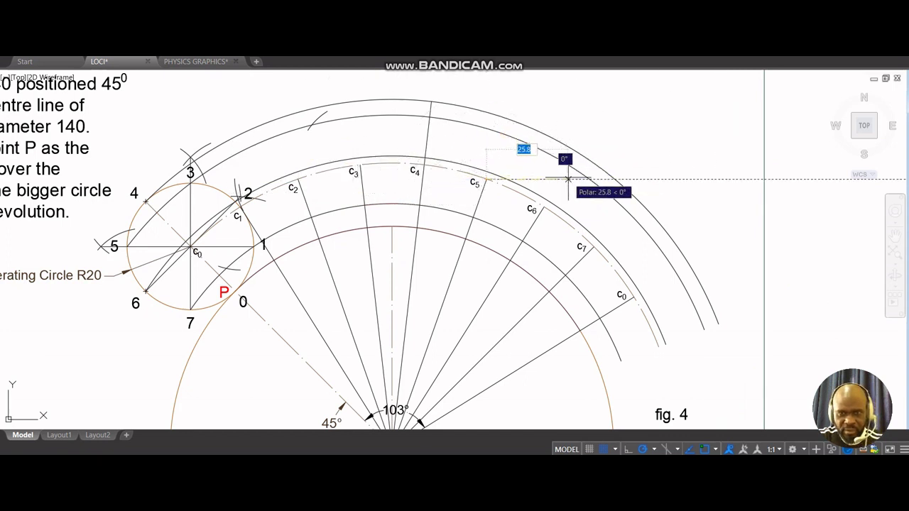
type("2")
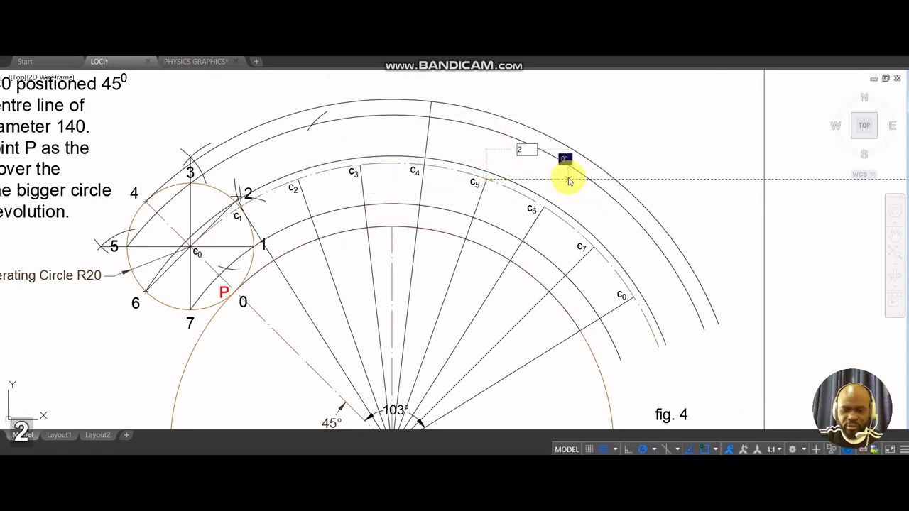
type("0")
key("Return")
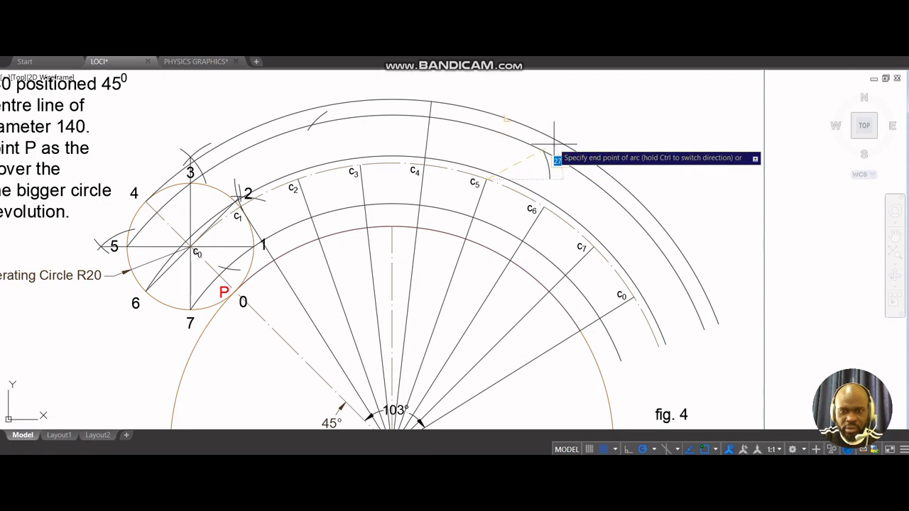
left_click(550, 179)
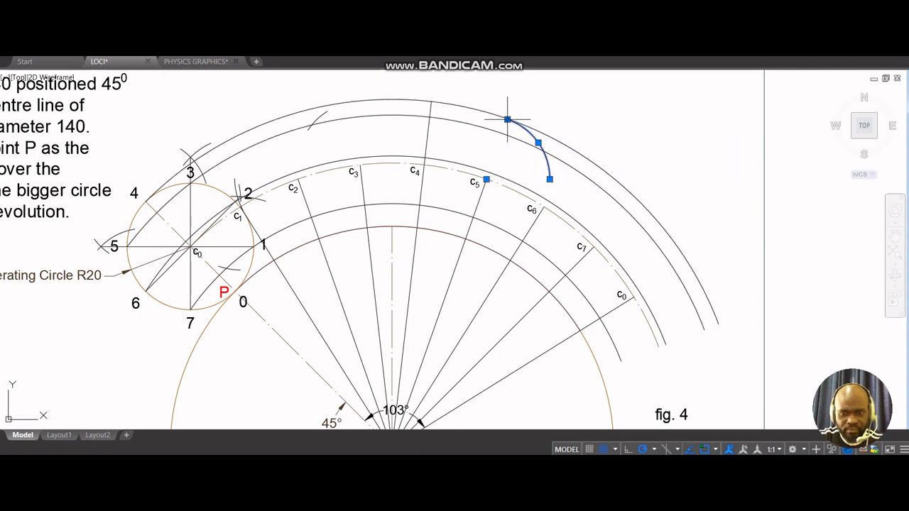
left_click(507, 119)
key("ctrl")
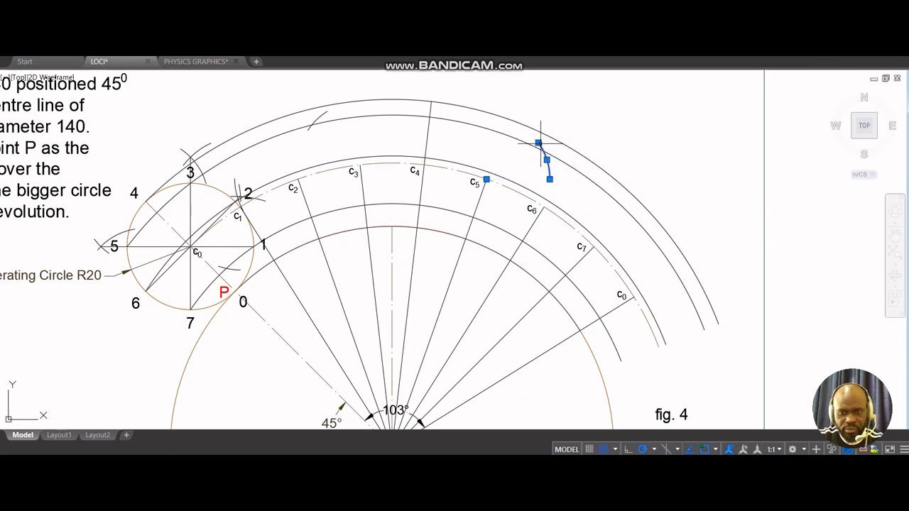
- Draw a short arc of radius 20 centred at c6, crossing the construction arc through points 2 and 6 near c7
mouse_move(536, 180)
middle_mouse_down()
mouse_move(564, 176)
mouse_move(575, 200)
middle_mouse_up()
scroll(602, 194, "up", 3)
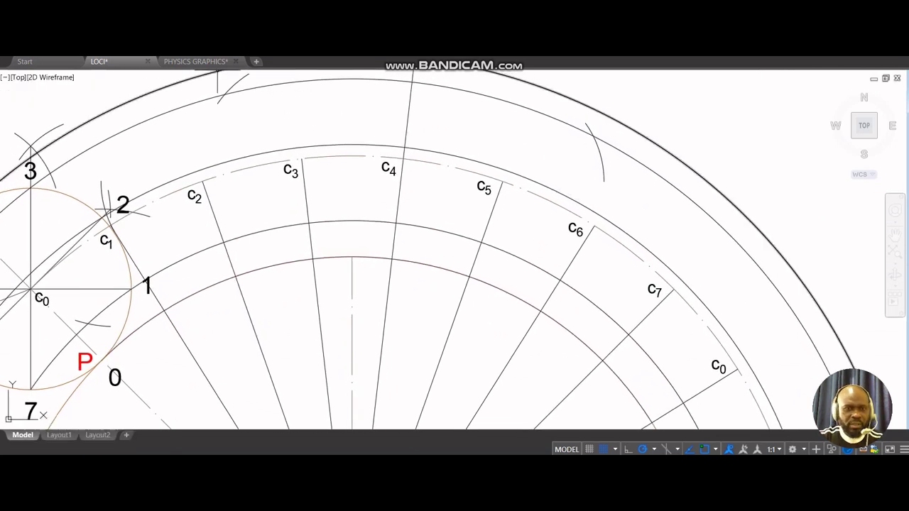
left_click(595, 226)
middle_click_drag(436, 237, 506, 222)
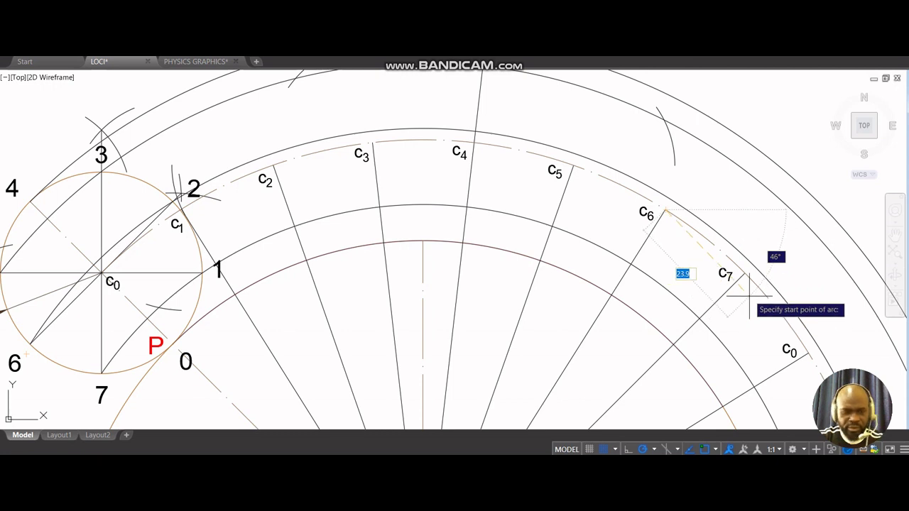
type("20")
key("Return")
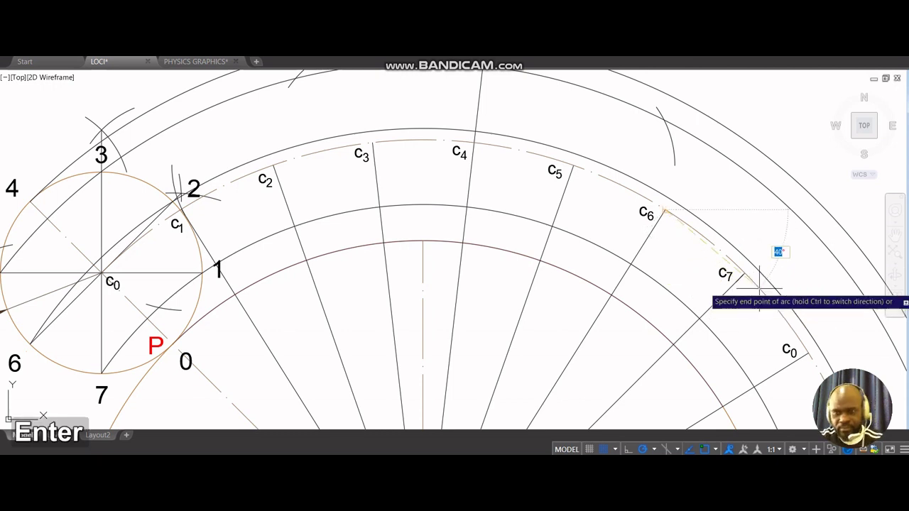
left_click(772, 257)
- Draw a short arc of radius 20 centred at c7, crossing the construction arc through points 1 and 7 near the last radial line
mouse_move(760, 336)
middle_mouse_down()
mouse_move(722, 294)
mouse_move(738, 283)
middle_mouse_up()
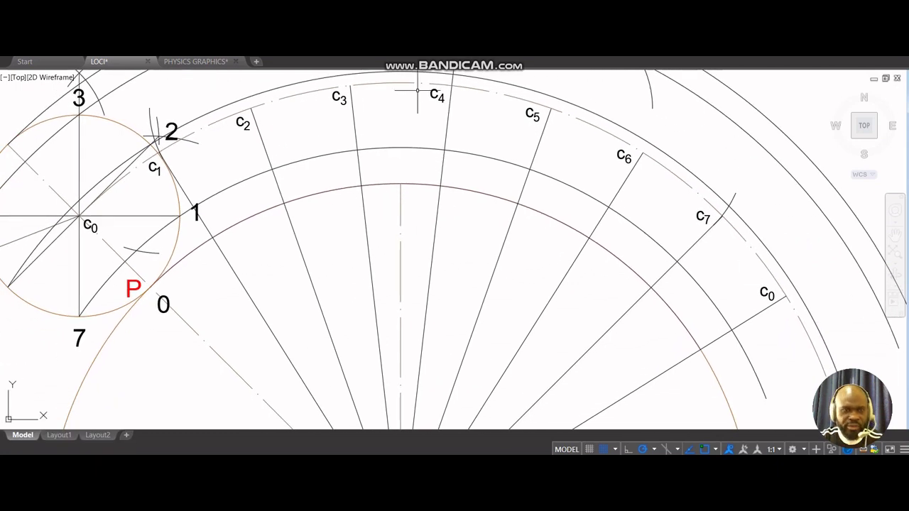
scroll(723, 209, "up", 3)
left_click(715, 208)
scroll(710, 269, "down", 4)
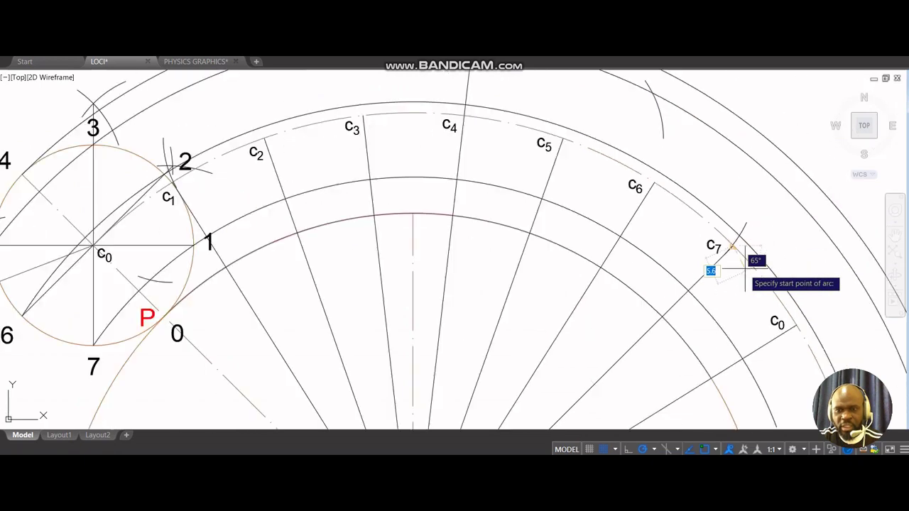
middle_click_drag(702, 277, 724, 237)
middle_click_drag(759, 274, 763, 277)
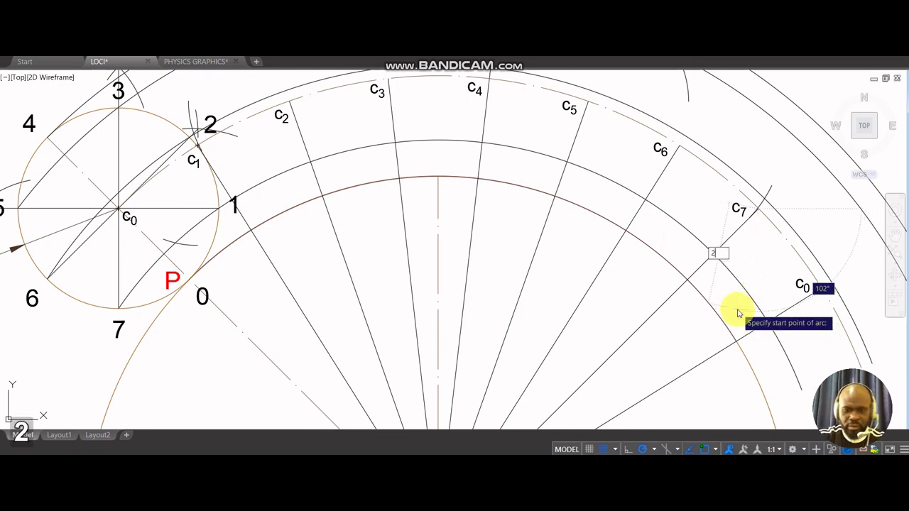
key("Return")
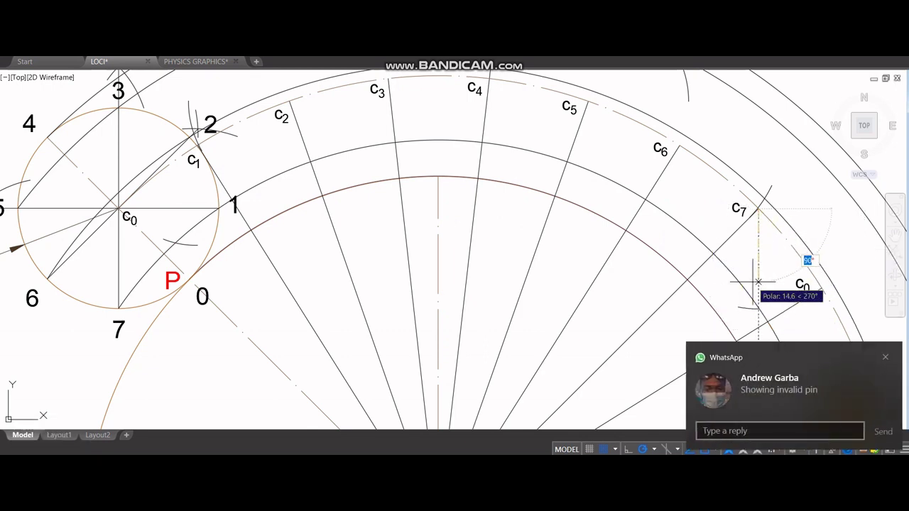
left_click(886, 359)
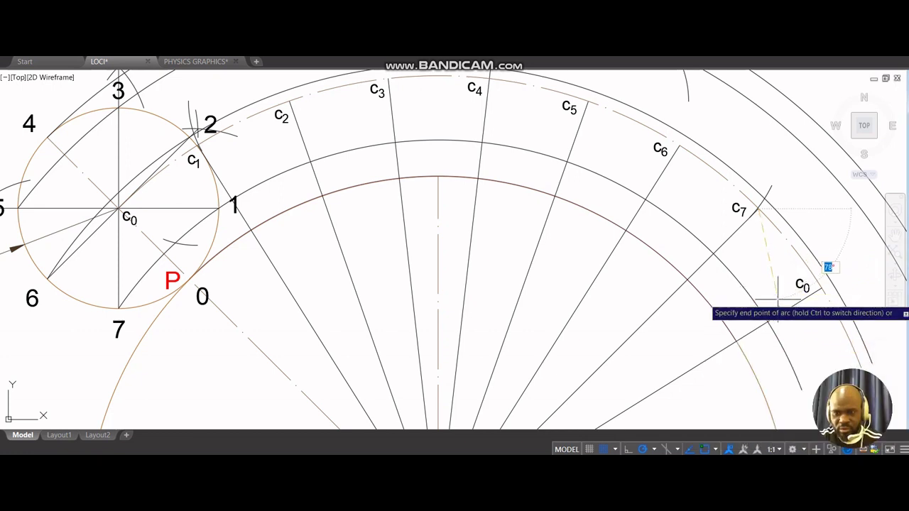
middle_click_drag(784, 351, 765, 308)
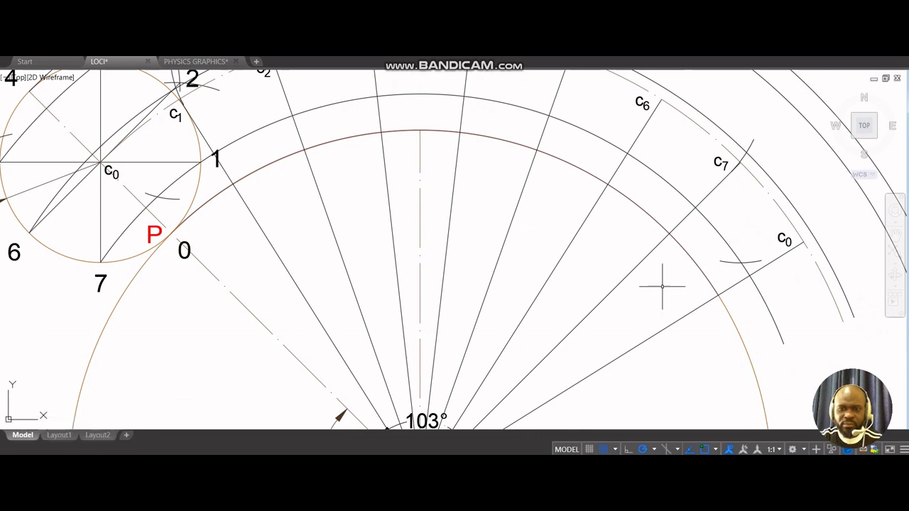
left_click(799, 247)
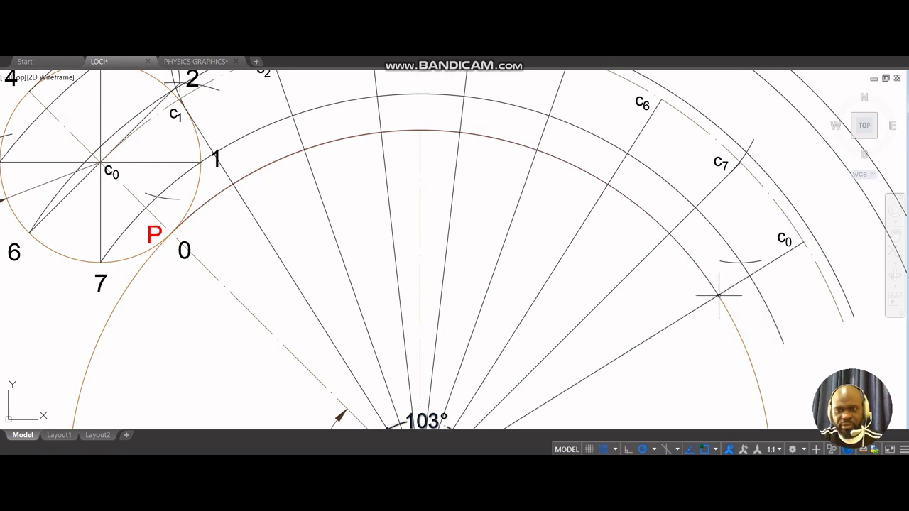
mouse_move(582, 278)
middle_mouse_down()
mouse_move(594, 310)
mouse_move(557, 309)
middle_mouse_up()
scroll(591, 309, "down", 2)
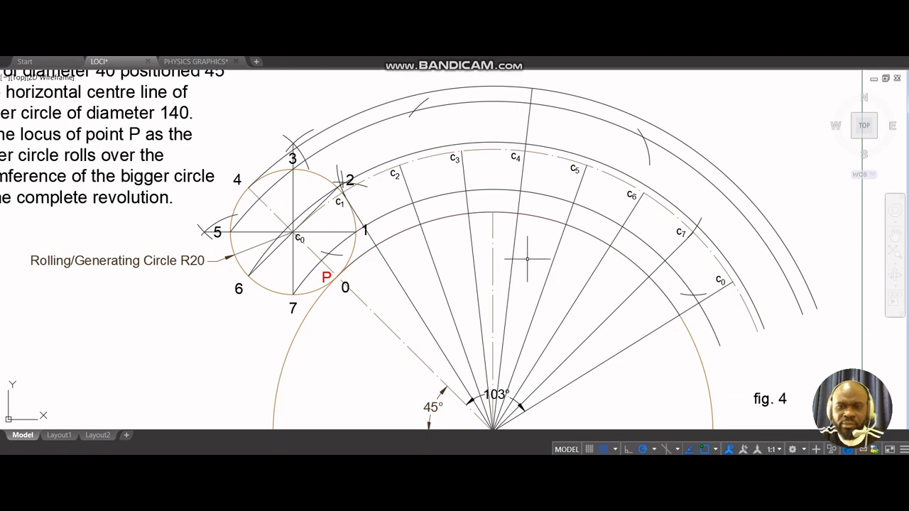
left_click(793, 449)
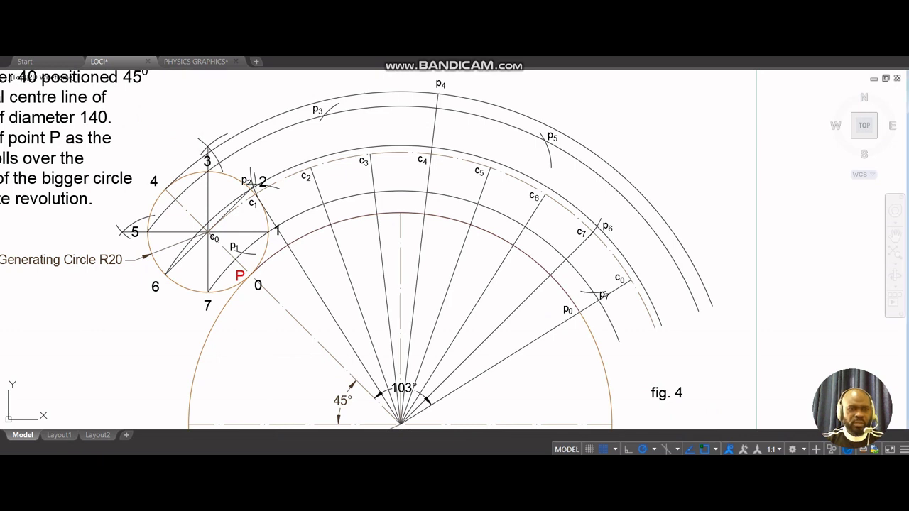
- Start a spline at point P and carry it through p1 to the arc intersection at p2
left_click(56, 95)
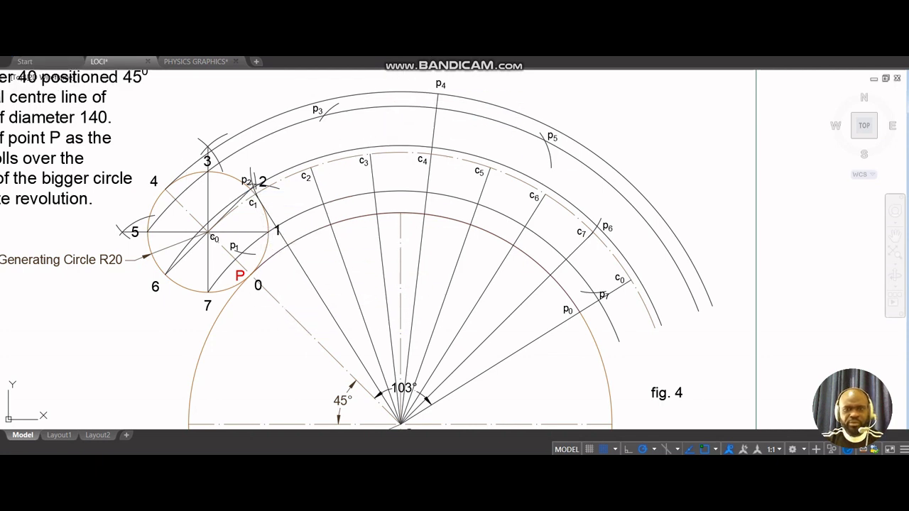
left_click(492, 144)
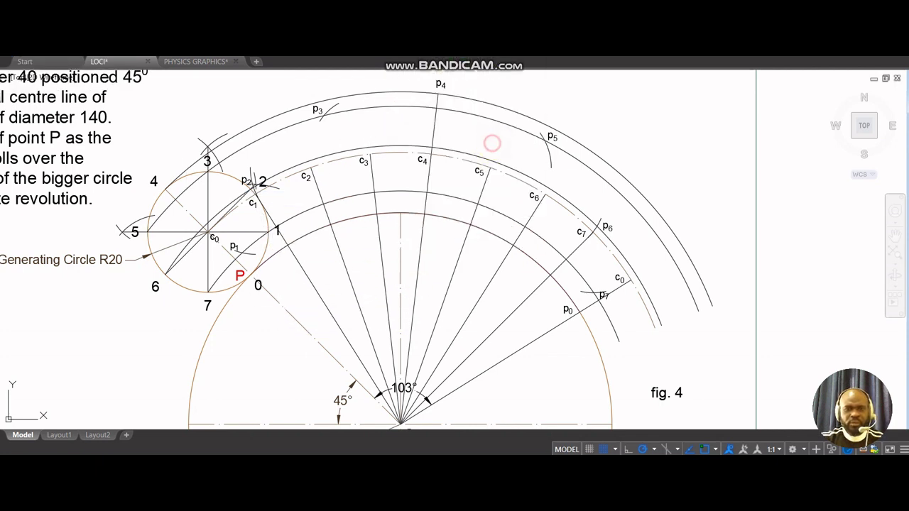
left_click(250, 275)
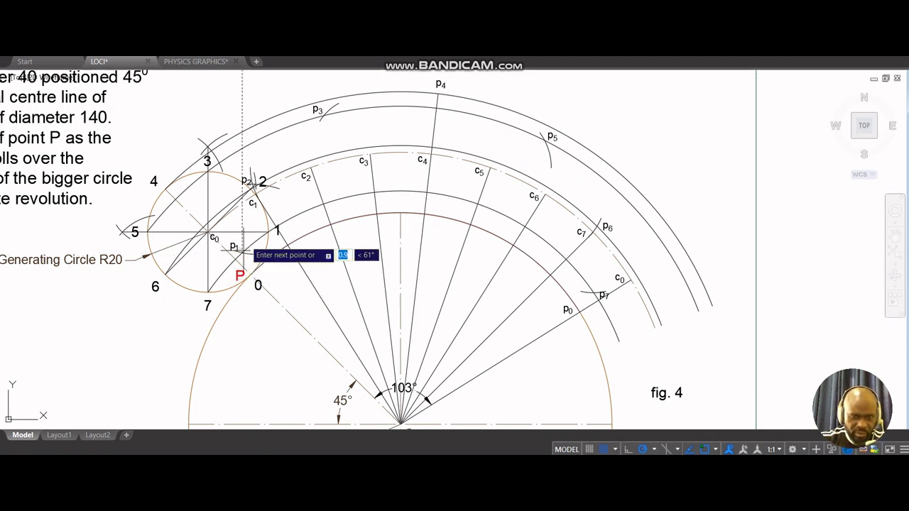
scroll(254, 186, "up", 10)
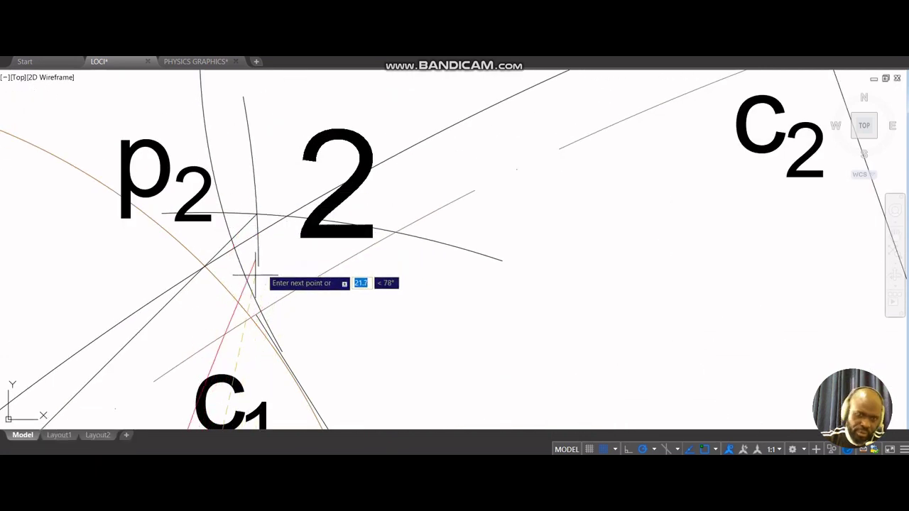
scroll(256, 260, "down", 5)
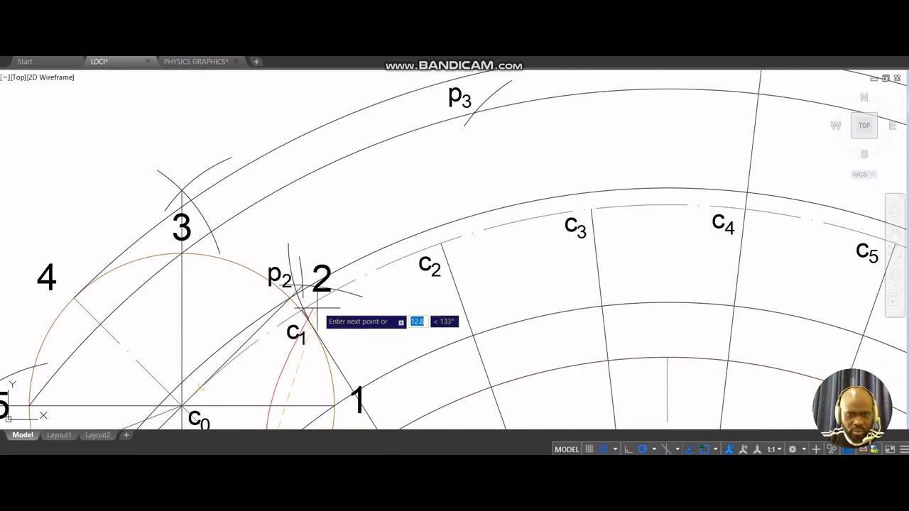
scroll(305, 309, "up", 8)
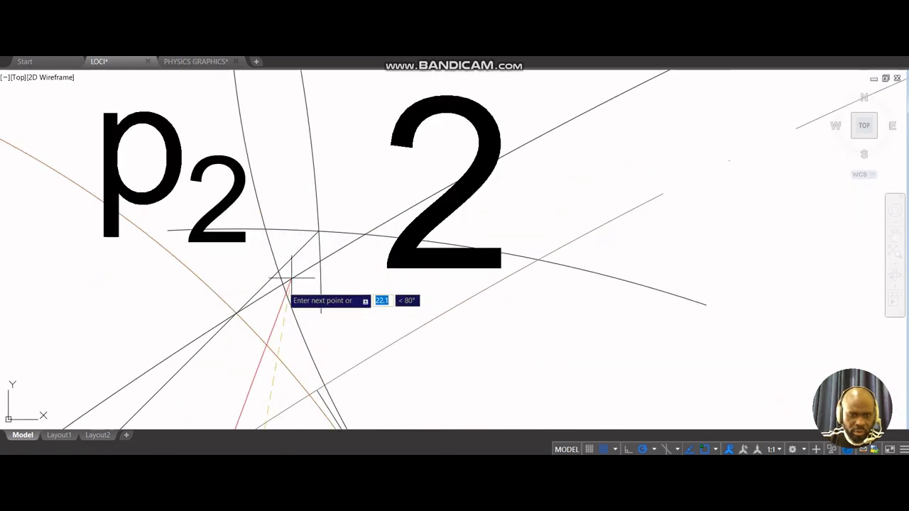
scroll(279, 282, "down", 4)
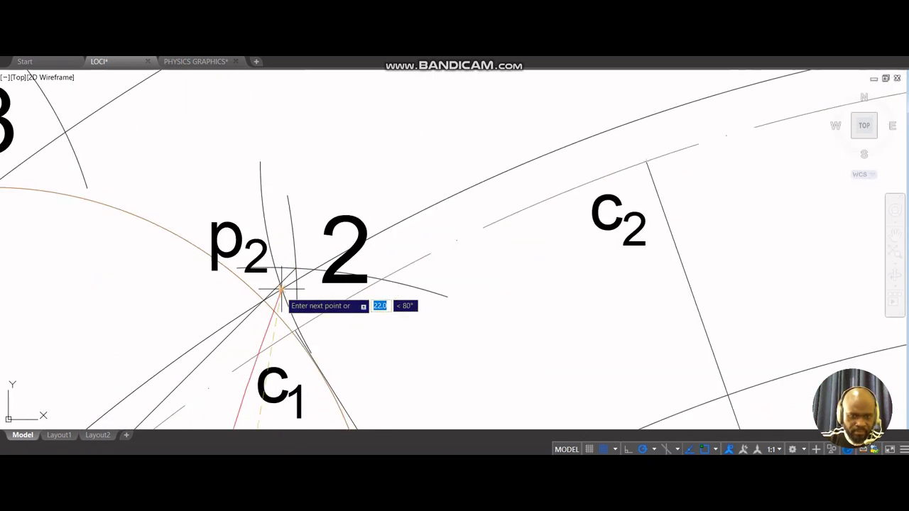
left_click(281, 288)
- Continue the locus spline through the arc intersection at p3, the line end at p4 and the arc intersection at p5
scroll(362, 192, "down", 5)
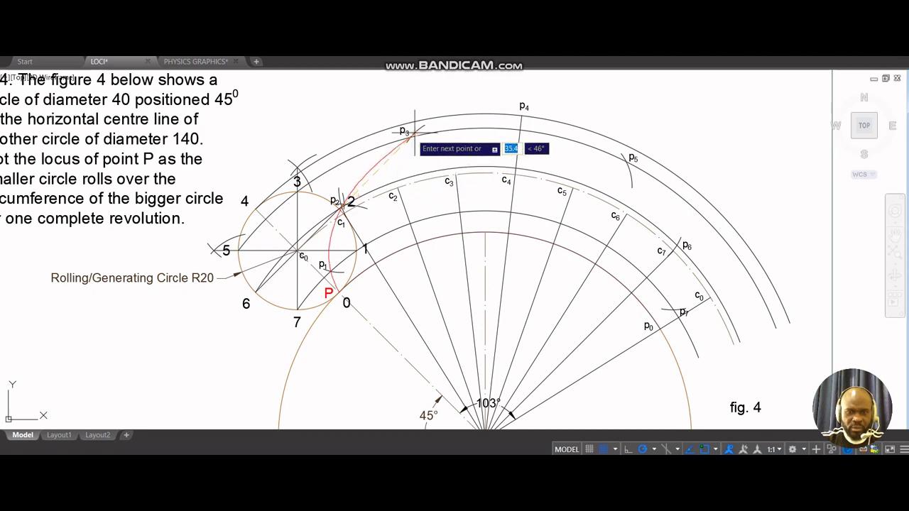
scroll(414, 132, "up", 4)
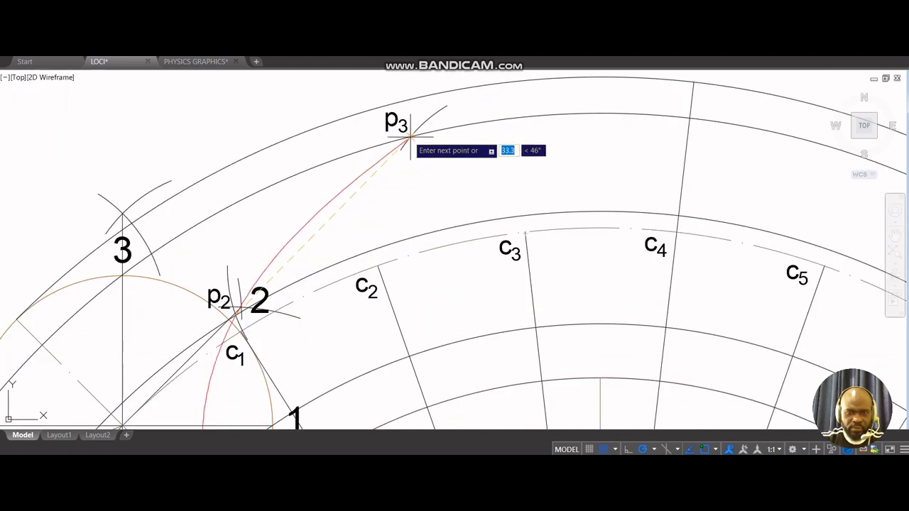
left_click(411, 136)
middle_click_drag(649, 126, 445, 181)
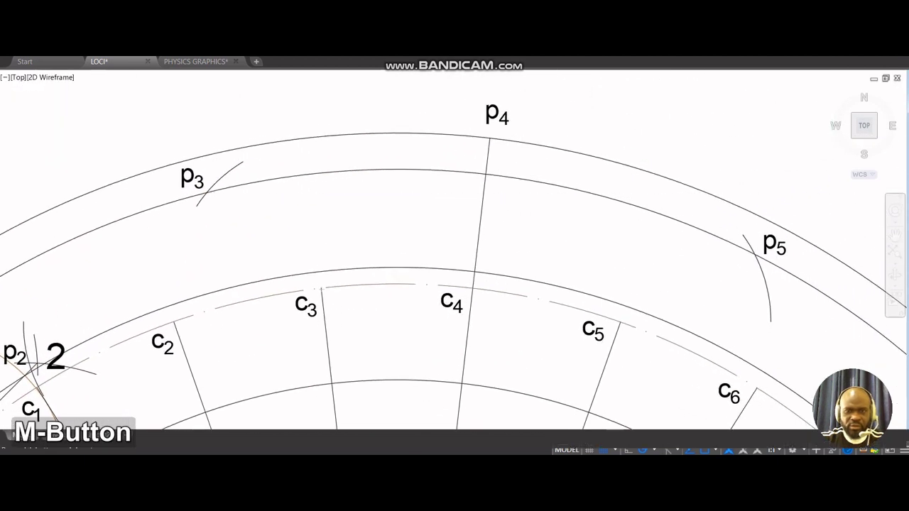
left_click(489, 137)
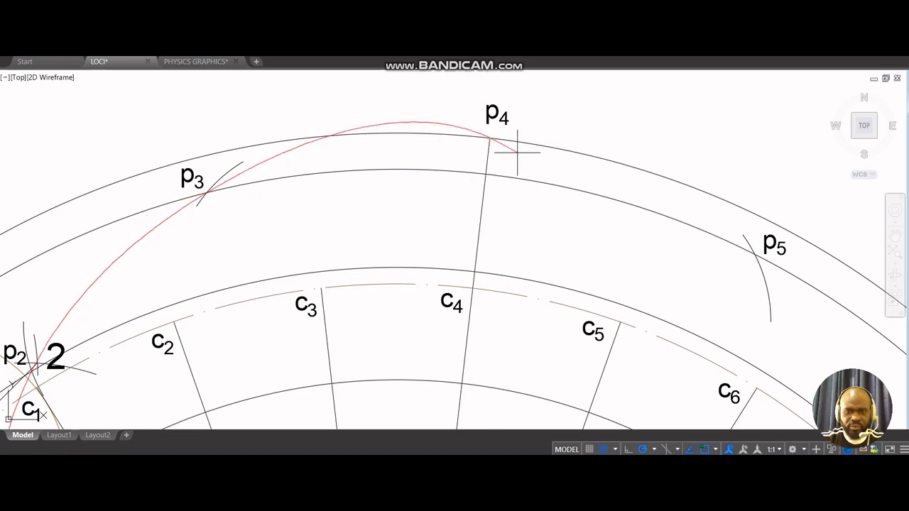
left_click(756, 252)
- Carry the locus spline through p6 and p7 and end it at p0 on the diameter 140 circle
middle_click_drag(781, 285, 751, 243)
scroll(750, 243, "down", 3)
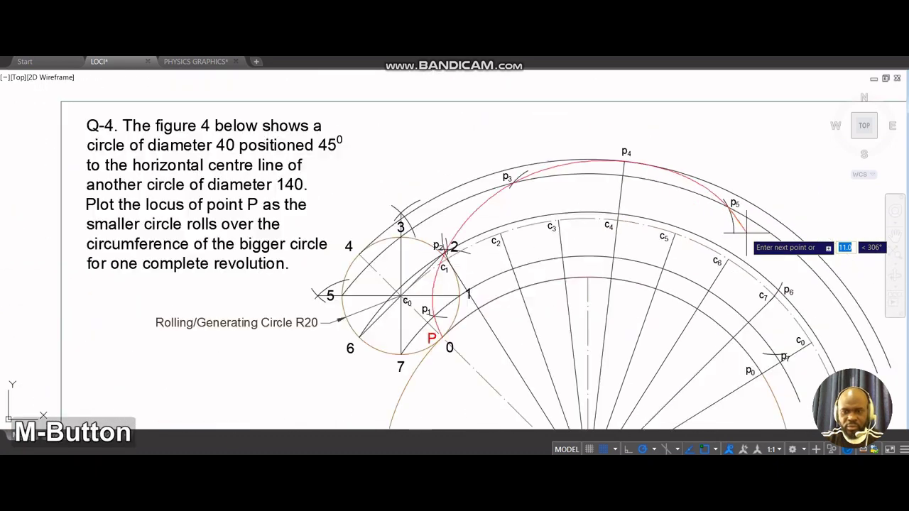
left_click(779, 290)
middle_click_drag(779, 290, 657, 224)
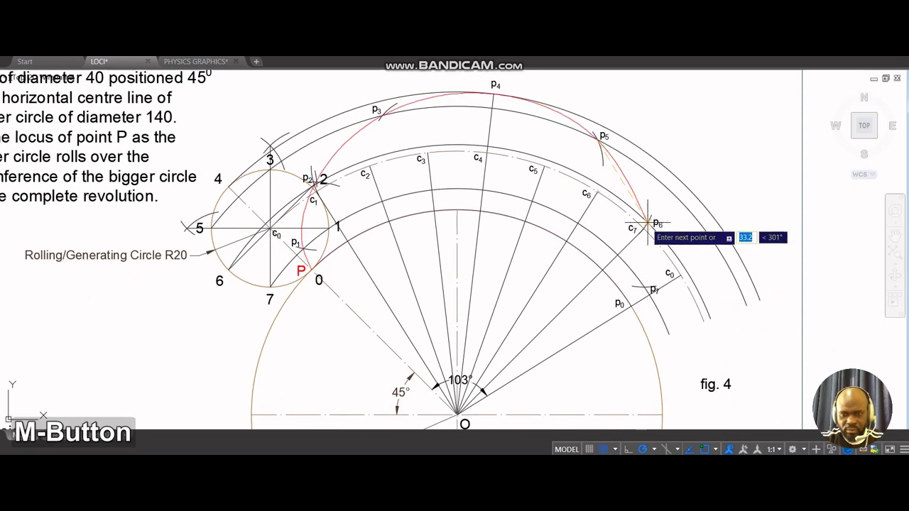
left_click(646, 289)
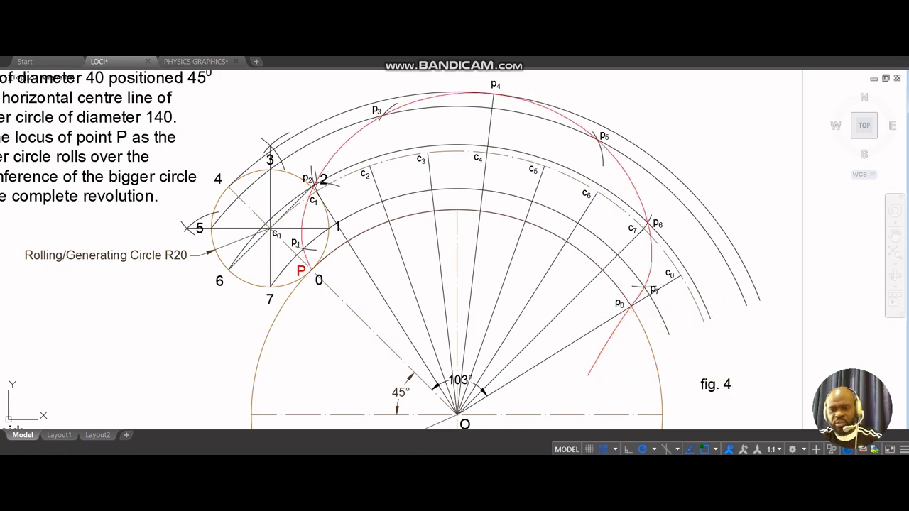
key("Return")
middle_click_drag(573, 334, 547, 331)
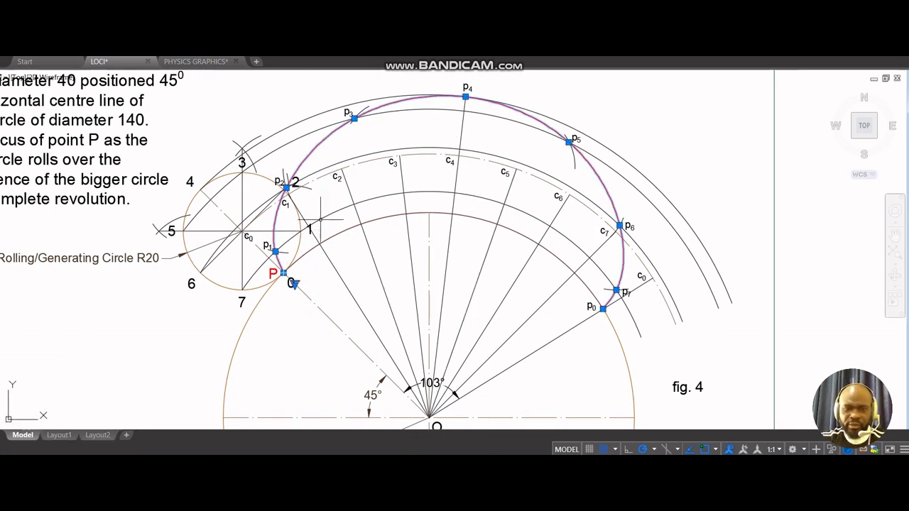
key("Escape")
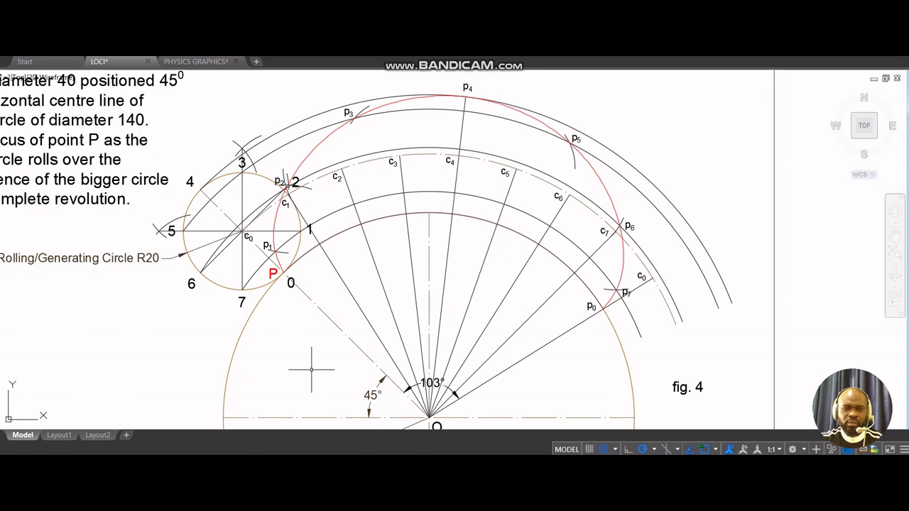
mouse_move(156, 335)
middle_mouse_down()
mouse_move(363, 355)
mouse_move(280, 356)
mouse_move(258, 368)
middle_mouse_up()
middle_click_drag(418, 403, 370, 335)
middle_click_drag(616, 383, 613, 372)
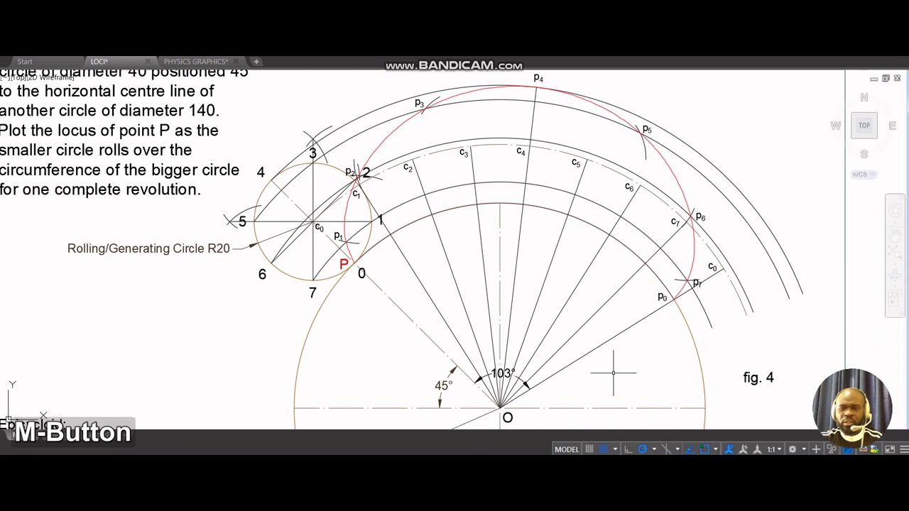